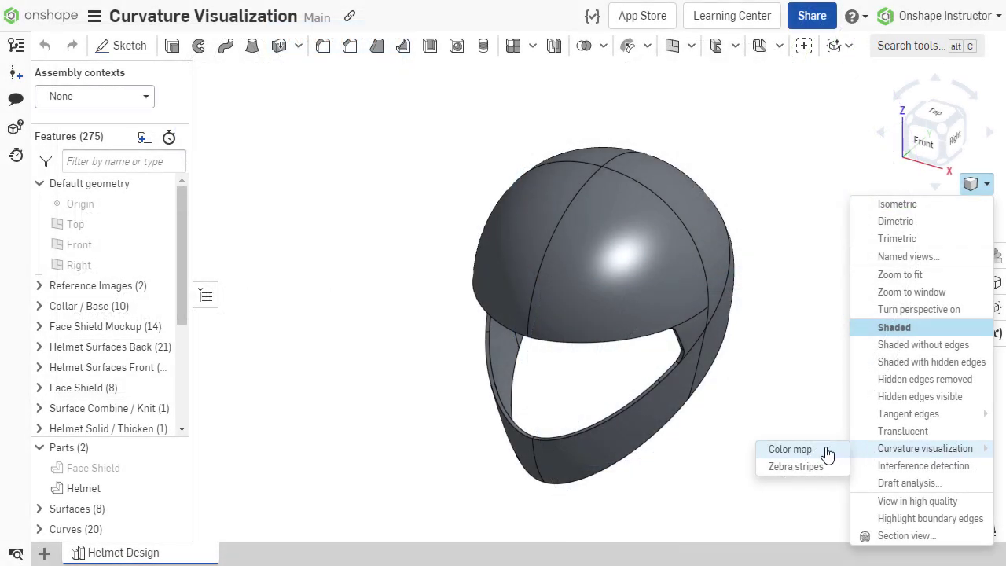
- Display the helmet's curvature as a color map and switch the visualization to zebra stripes
{"action": "left_click", "coordinate": [790, 449]}
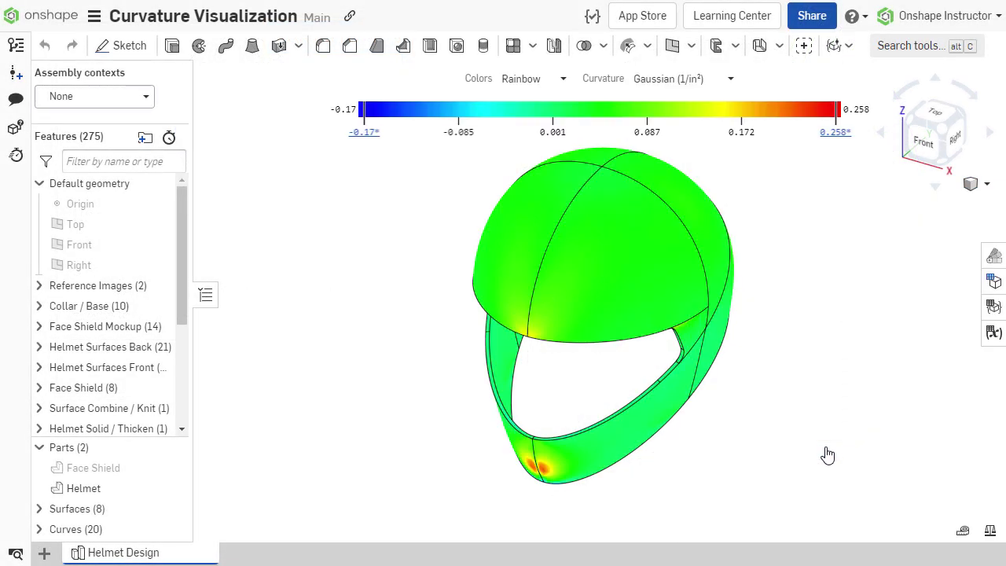
{"action": "left_click", "coordinate": [973, 184]}
{"action": "mouse_move", "coordinate": [944, 450]}
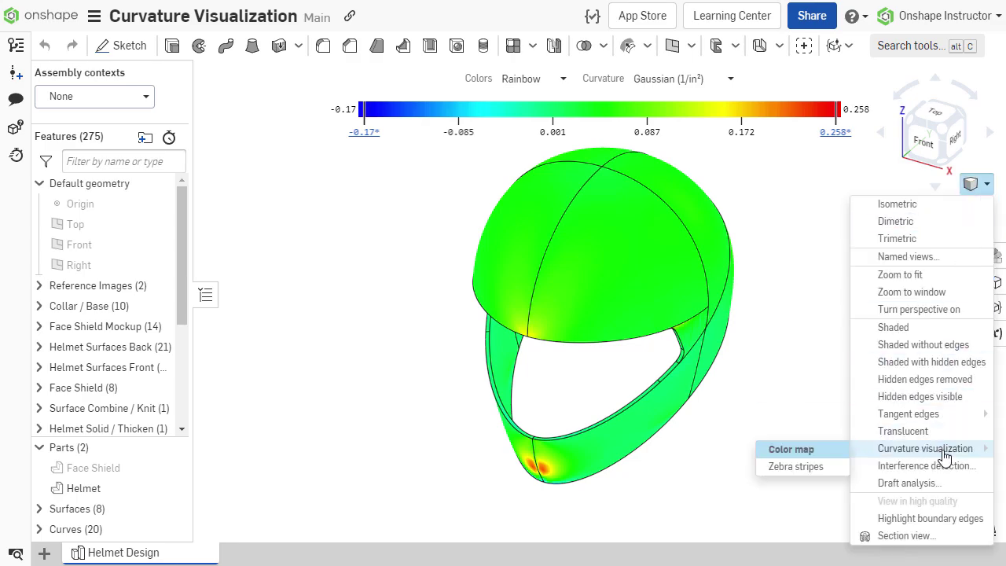
{"action": "left_click", "coordinate": [810, 467]}
{"action": "right_click_drag", "start_coordinate": [884, 457], "coordinate": [945, 451]}
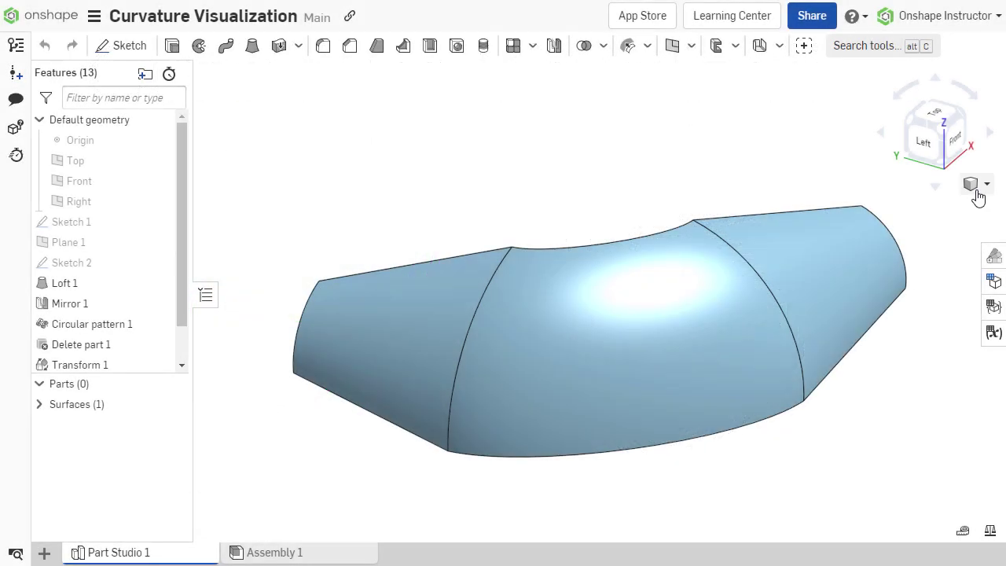
- Turn on the curvature color map for the blue three-face surface
{"action": "left_click", "coordinate": [978, 189]}
{"action": "mouse_move", "coordinate": [944, 448]}
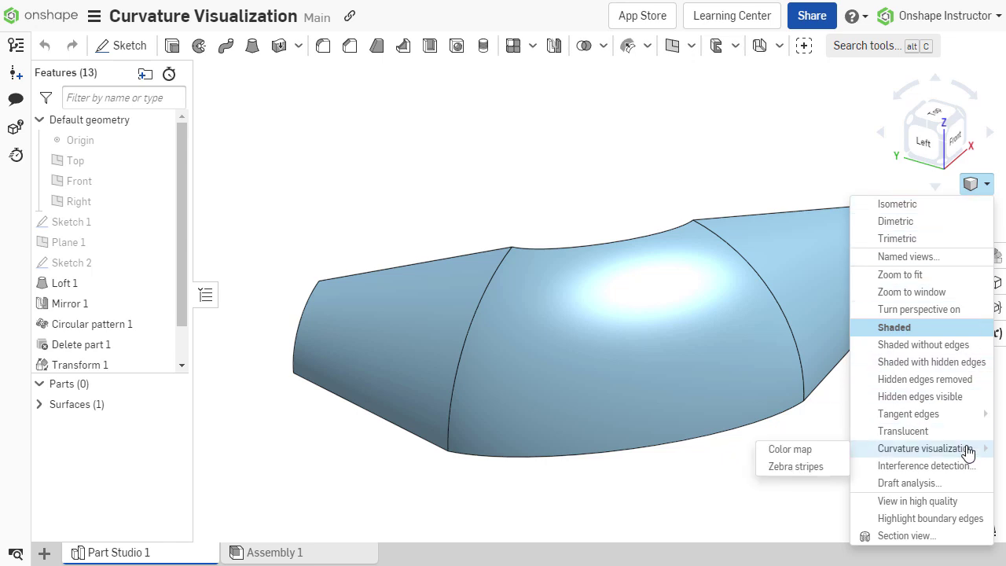
{"action": "left_click", "coordinate": [820, 453]}
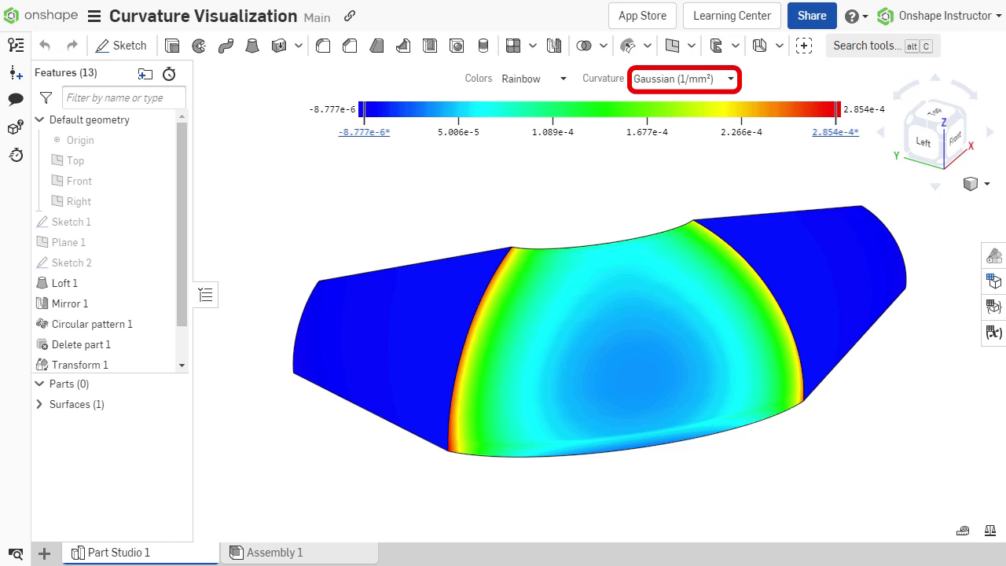
- Cycle the color map's curvature type through Mean and Max radius, ending on Min radius
{"action": "left_click", "coordinate": [696, 78]}
{"action": "left_click", "coordinate": [721, 126]}
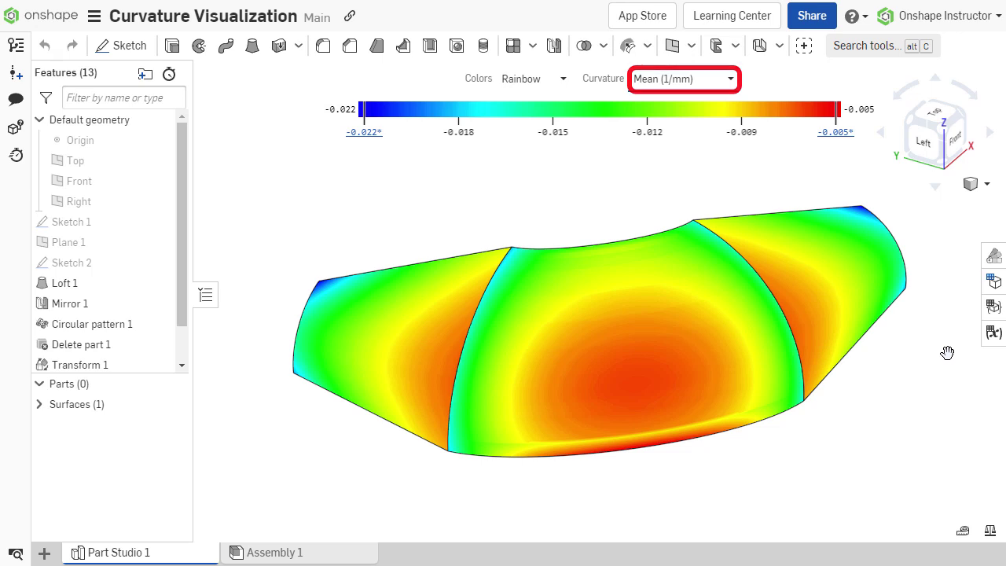
{"action": "left_click", "coordinate": [727, 80]}
{"action": "left_click", "coordinate": [674, 146]}
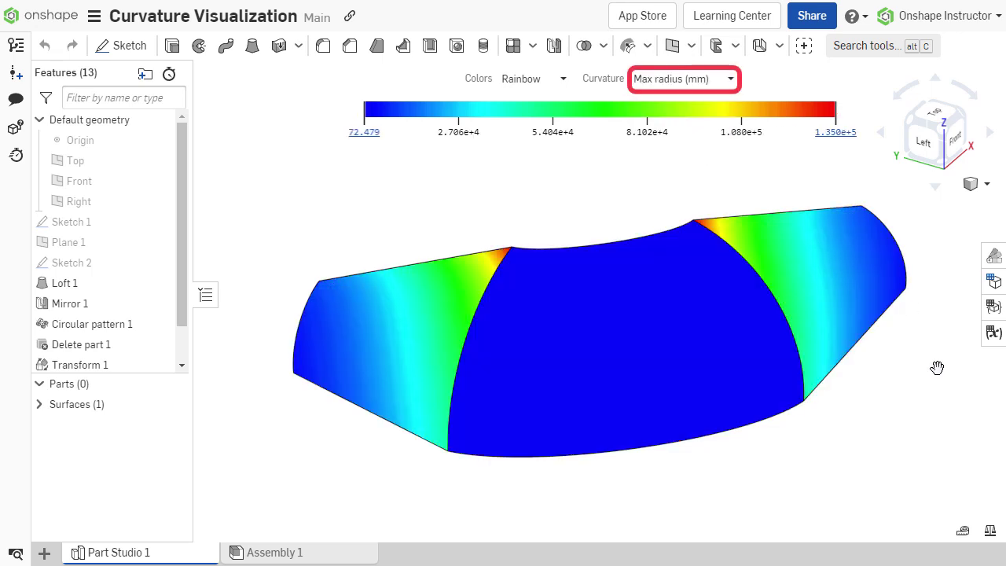
{"action": "left_click", "coordinate": [723, 82]}
{"action": "left_click", "coordinate": [730, 168]}
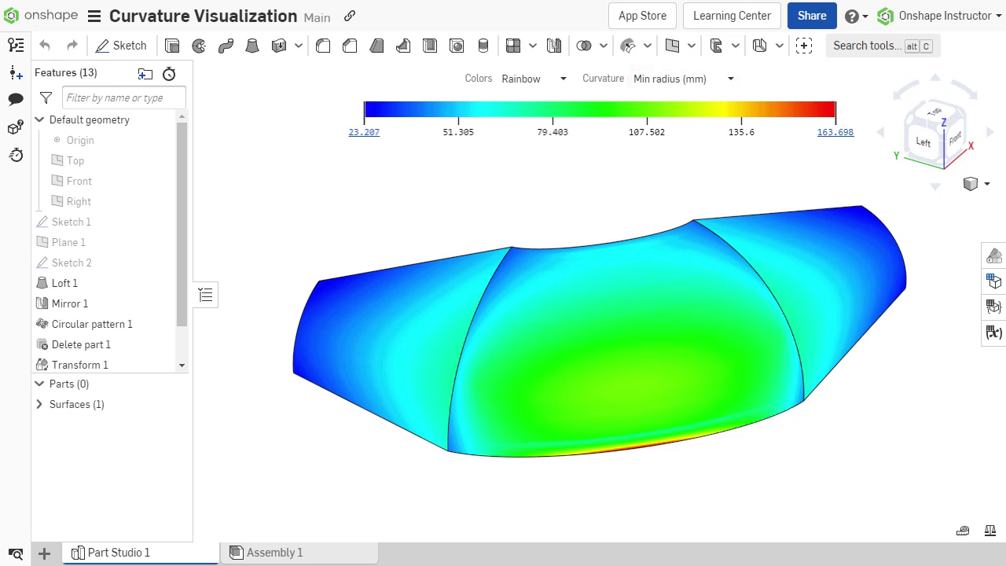
- Compare the Viridis, Blue → Red and Plasma color schemes on the curvature map, ending on Rainbow
{"action": "left_click", "coordinate": [558, 82]}
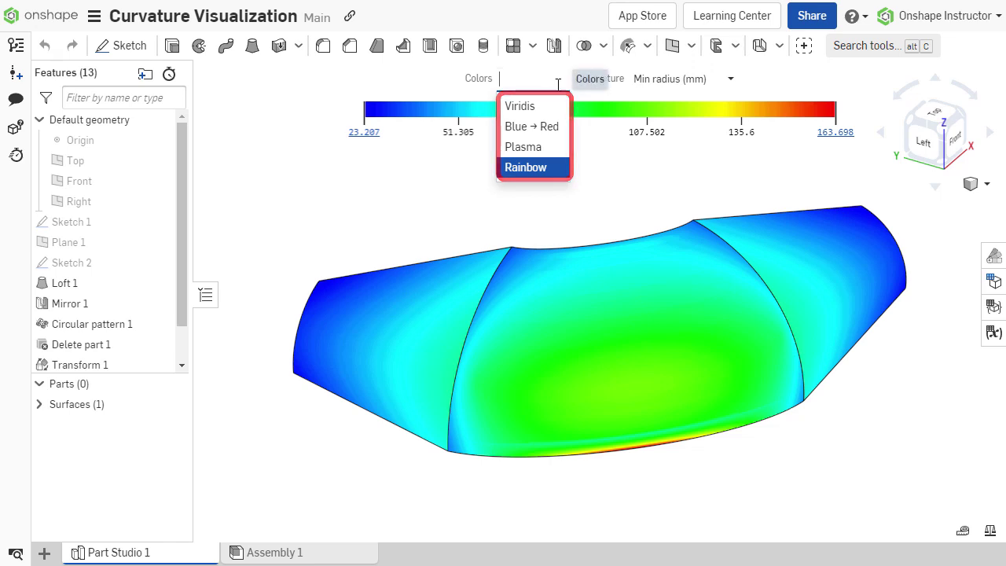
{"action": "left_click", "coordinate": [548, 105]}
{"action": "left_click", "coordinate": [558, 81]}
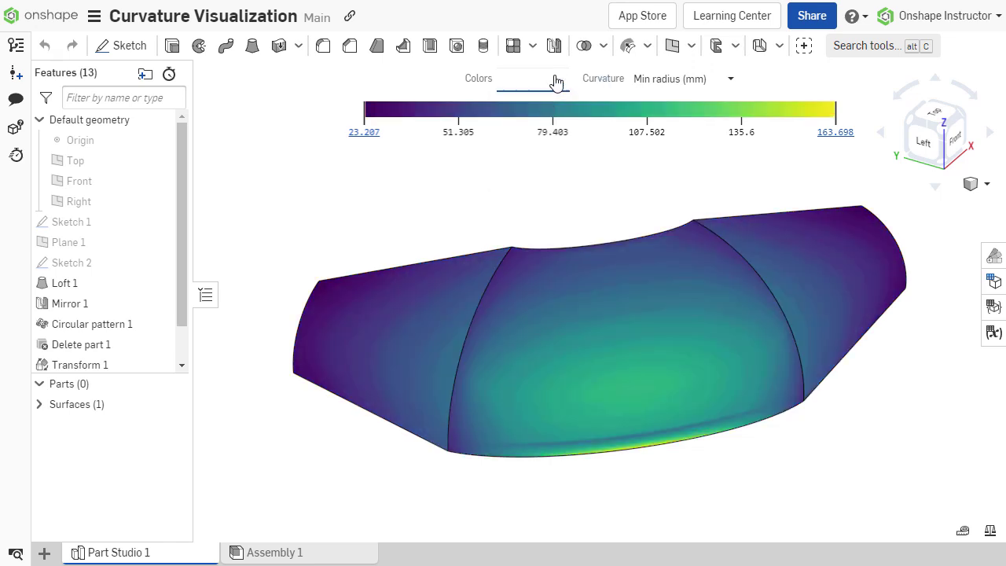
{"action": "left_click", "coordinate": [549, 127]}
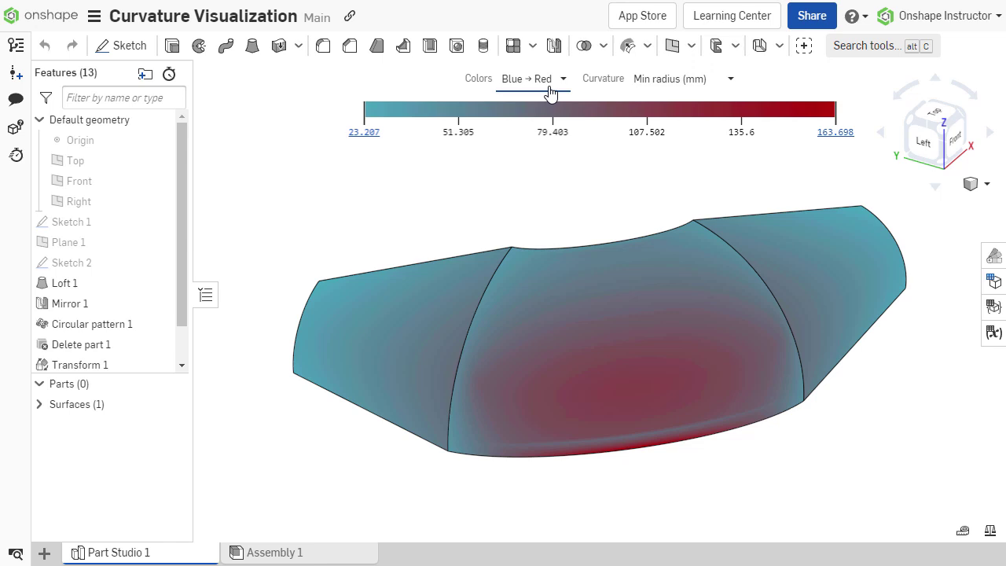
{"action": "left_click", "coordinate": [550, 84]}
{"action": "left_click", "coordinate": [550, 148]}
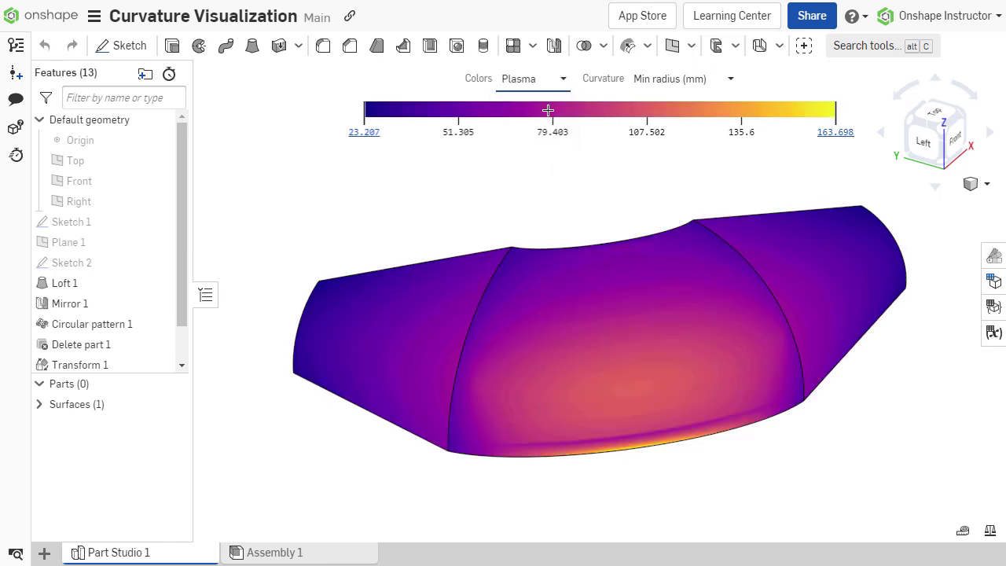
{"action": "left_click", "coordinate": [553, 85]}
{"action": "left_click", "coordinate": [552, 166]}
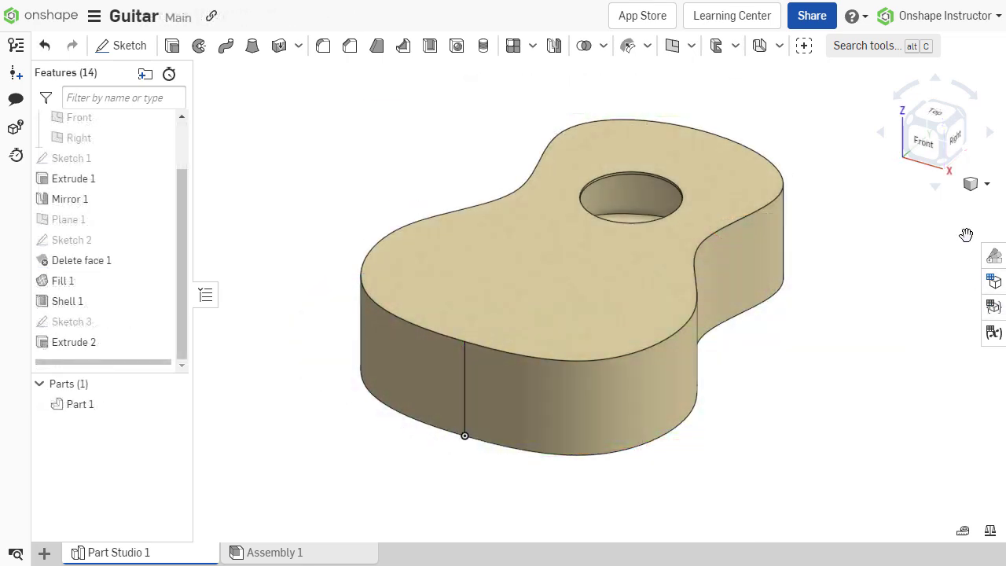
- Show the guitar body's curvature as a color map with its back face in view
{"action": "left_click", "coordinate": [943, 164]}
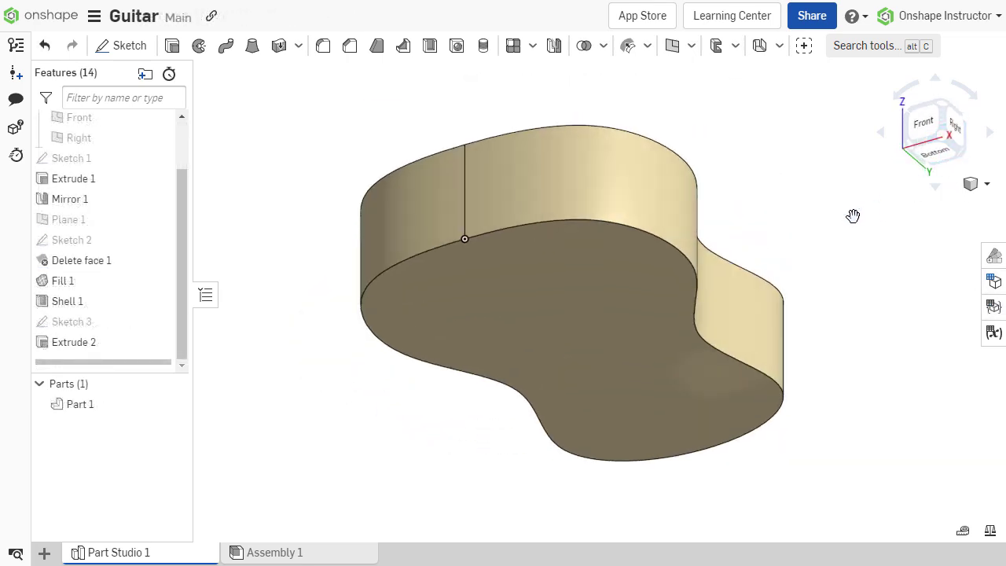
{"action": "left_click", "coordinate": [959, 153]}
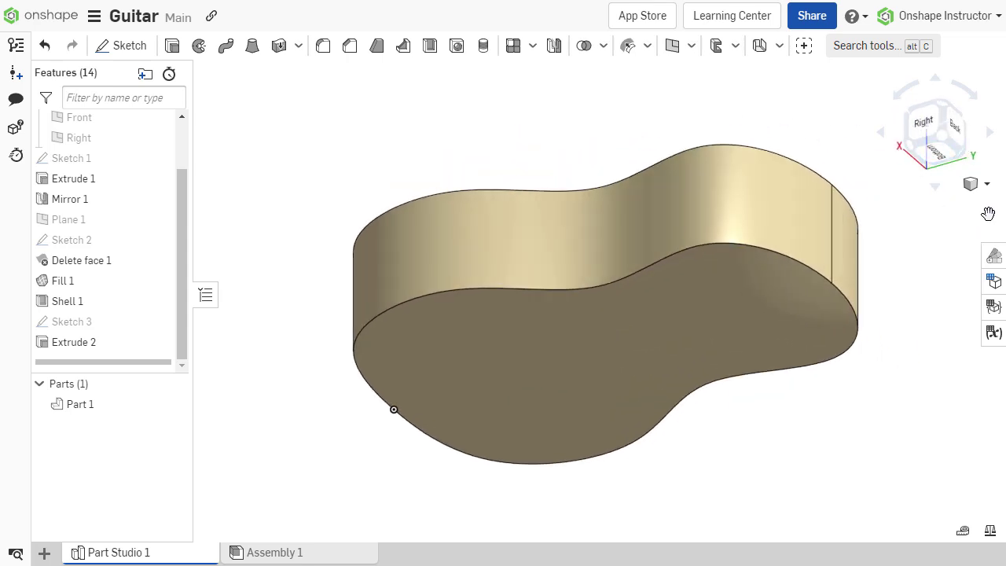
{"action": "left_click", "coordinate": [985, 184]}
{"action": "mouse_move", "coordinate": [949, 452]}
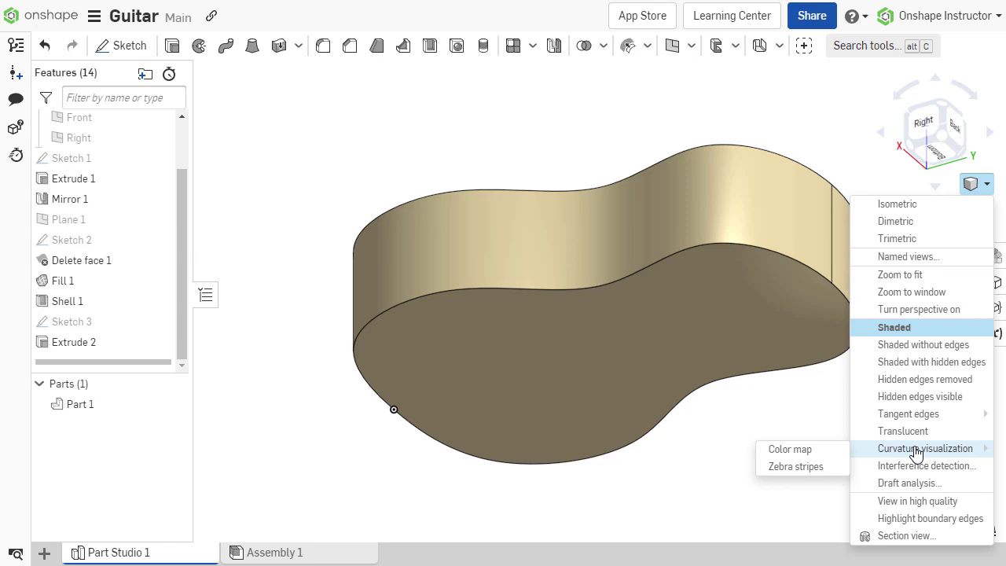
{"action": "left_click", "coordinate": [830, 451]}
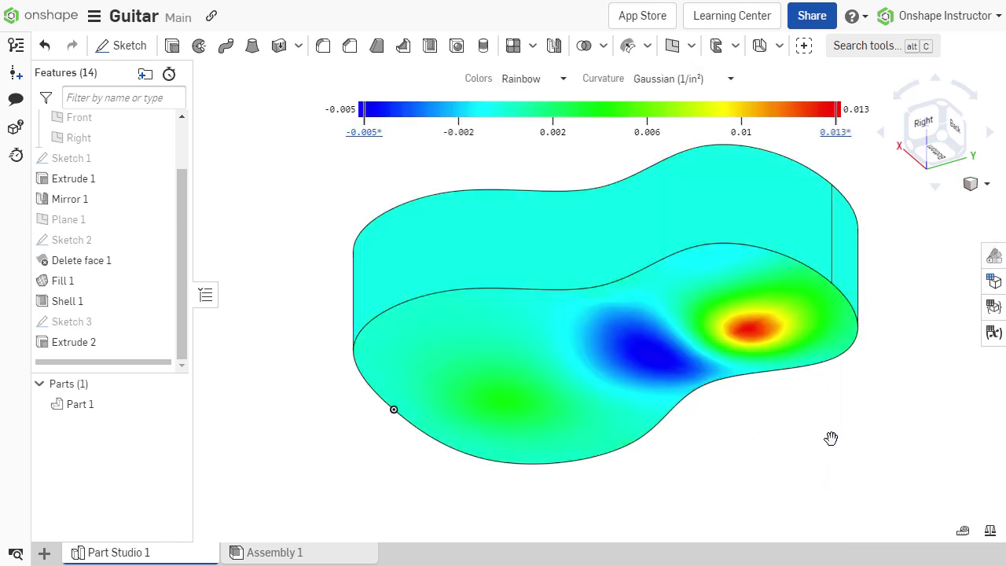
{"action": "right_click_drag", "start_coordinate": [835, 434], "coordinate": [849, 331]}
- Switch the guitar body's curvature map to Max radius, and finally to Min radius
{"action": "left_click", "coordinate": [714, 82]}
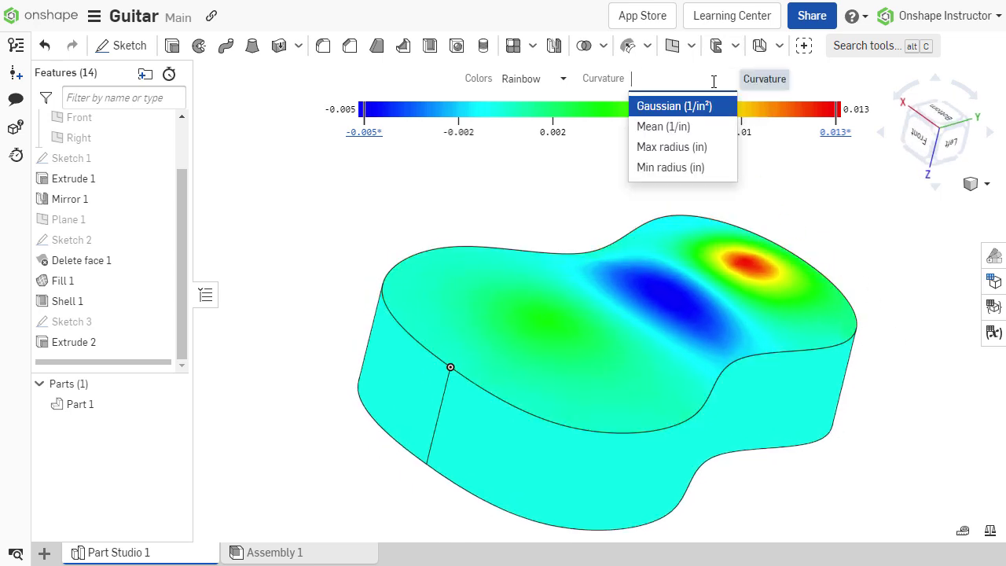
{"action": "left_click", "coordinate": [700, 147]}
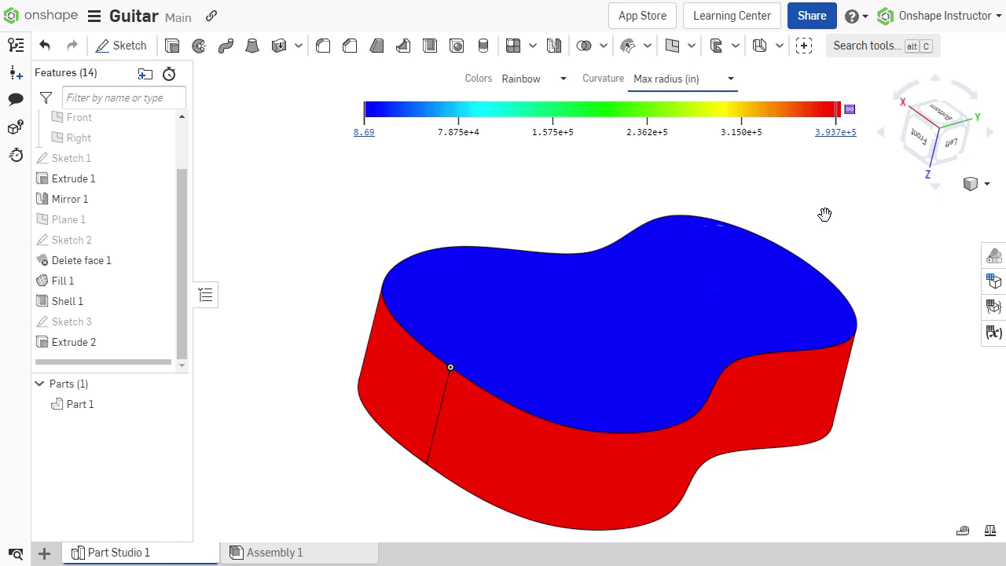
{"action": "left_click", "coordinate": [714, 81]}
{"action": "left_click", "coordinate": [710, 164]}
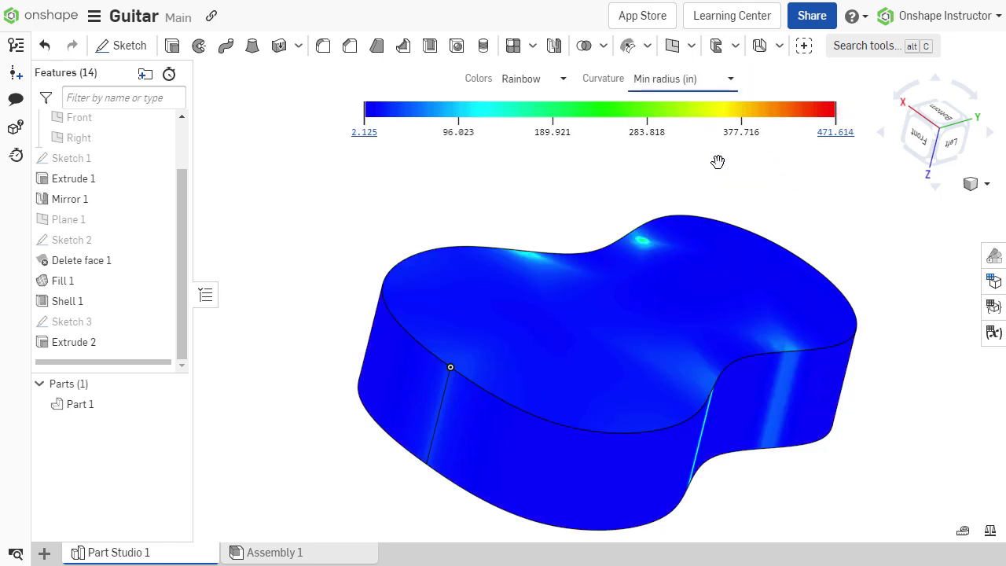
{"action": "right_click_drag", "start_coordinate": [841, 227], "coordinate": [841, 243]}
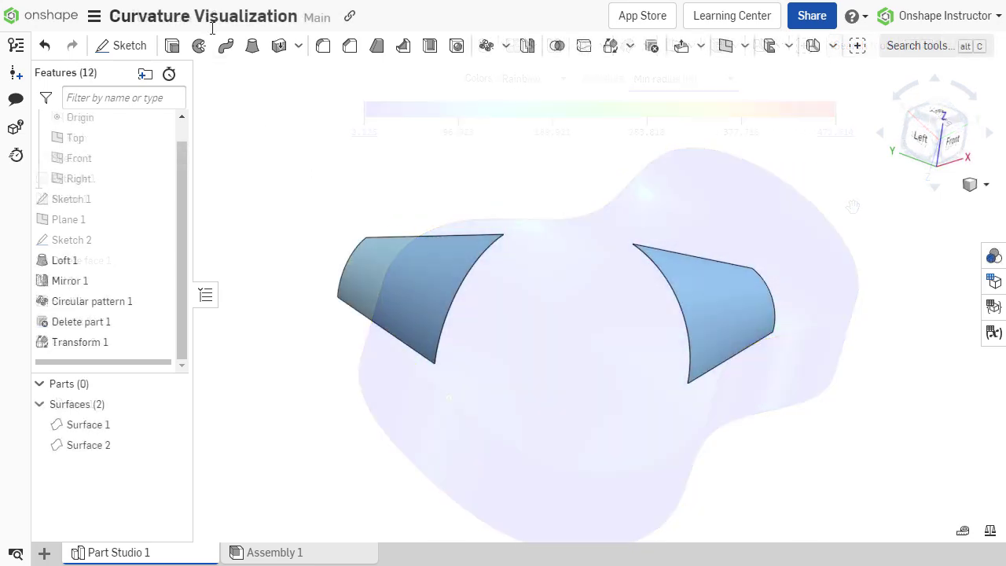
- Loft a surface between the facing curved edges of the two surfaces, with Match curvature for both start and end profiles
{"action": "left_click", "coordinate": [253, 46]}
{"action": "left_click", "coordinate": [482, 264]}
{"action": "left_click", "coordinate": [659, 281]}
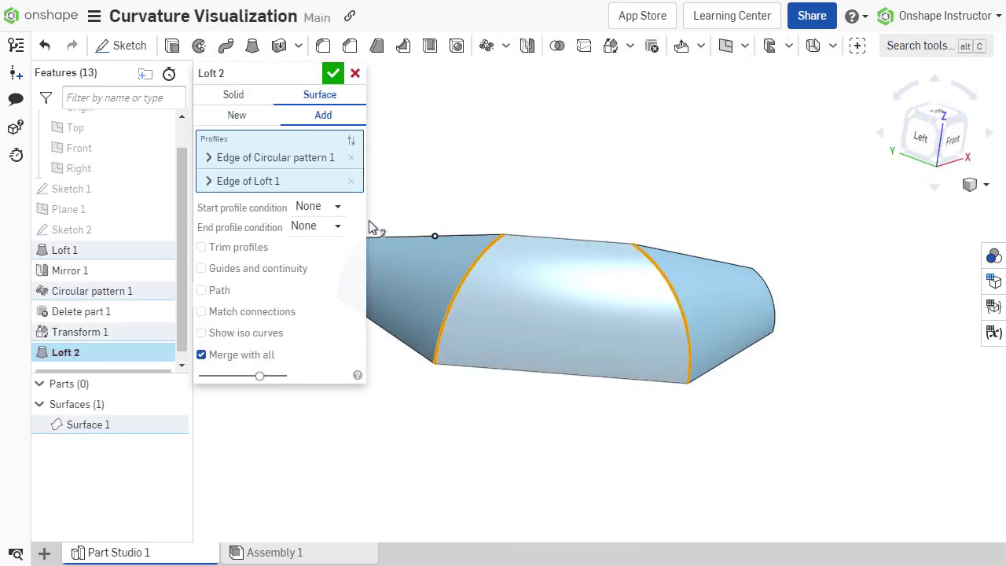
{"action": "left_click", "coordinate": [319, 207]}
{"action": "left_click", "coordinate": [330, 307]}
{"action": "left_click", "coordinate": [338, 265]}
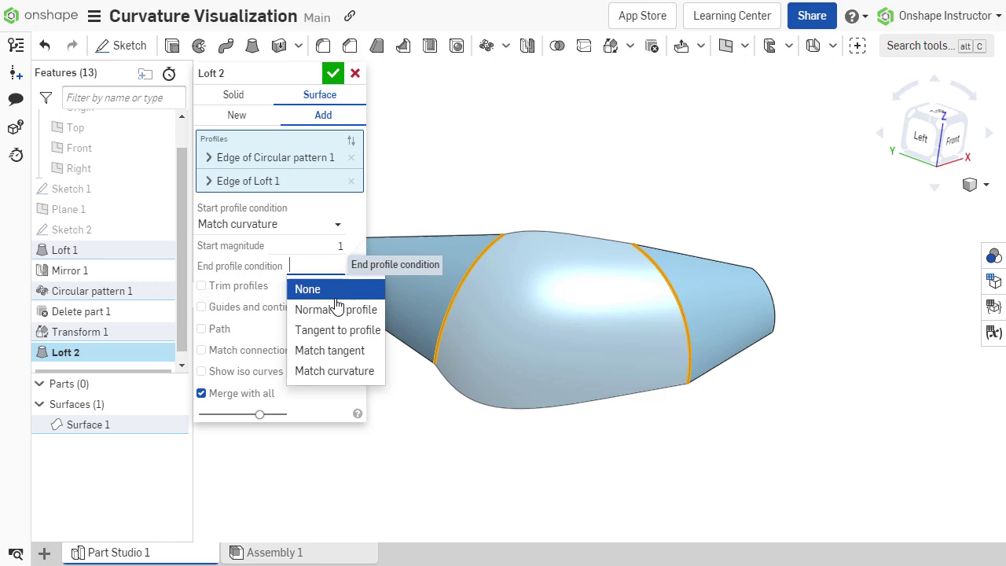
{"action": "left_click", "coordinate": [334, 368]}
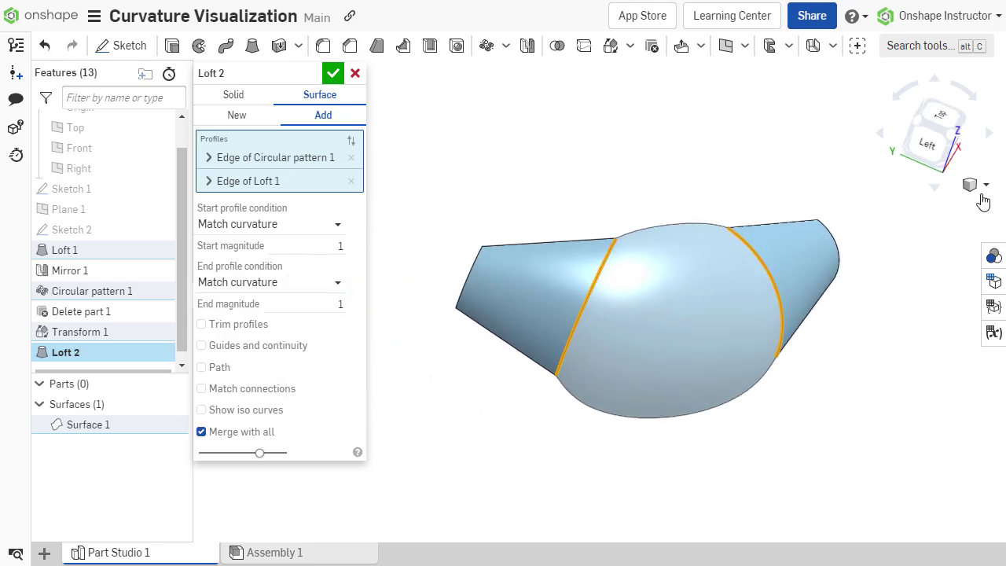
{"action": "left_click", "coordinate": [986, 186]}
{"action": "left_click", "coordinate": [881, 467]}
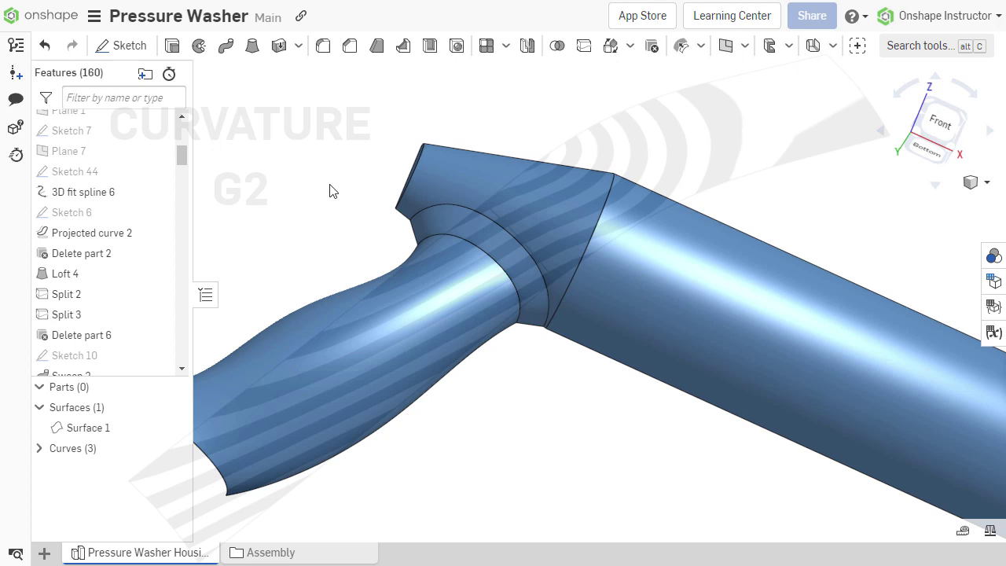
- Turn on zebra stripes for the pressure washer housing and inspect the stripes across the joints between its faces
{"action": "scroll", "coordinate": [330, 192], "scroll_direction": "up", "scroll_amount": 5}
{"action": "scroll", "coordinate": [360, 209], "scroll_direction": "down", "scroll_amount": 1}
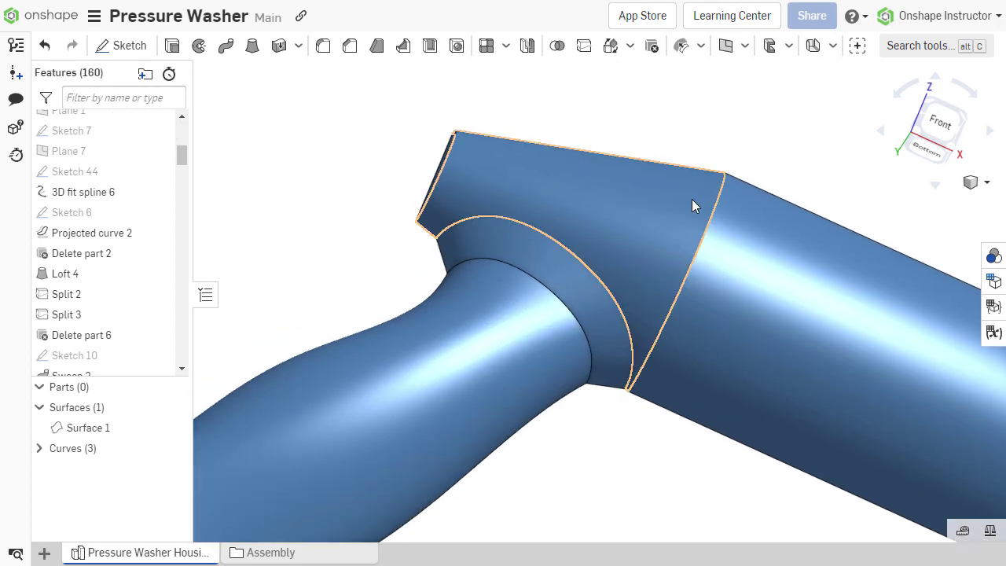
{"action": "left_click", "coordinate": [988, 183]}
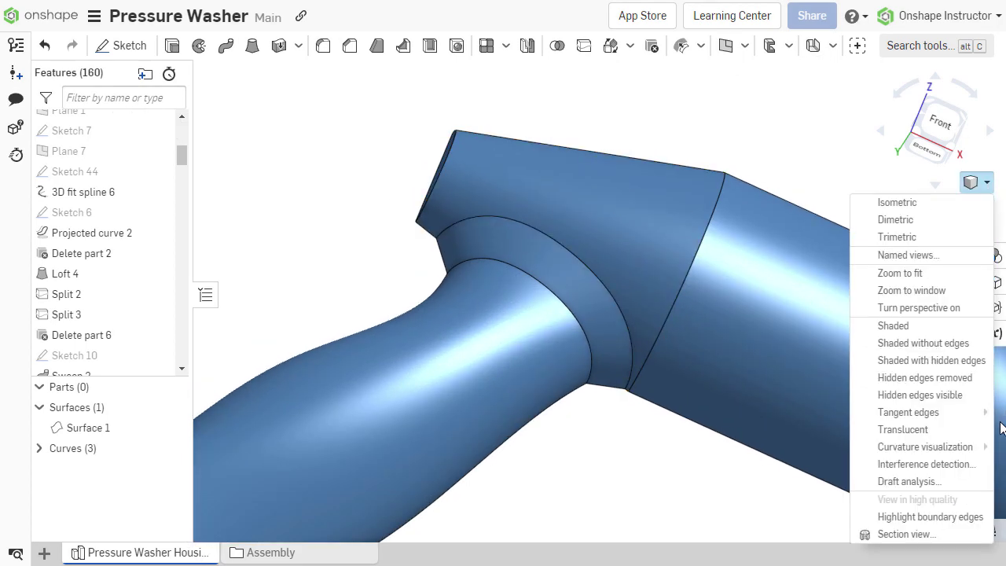
{"action": "mouse_move", "coordinate": [926, 447]}
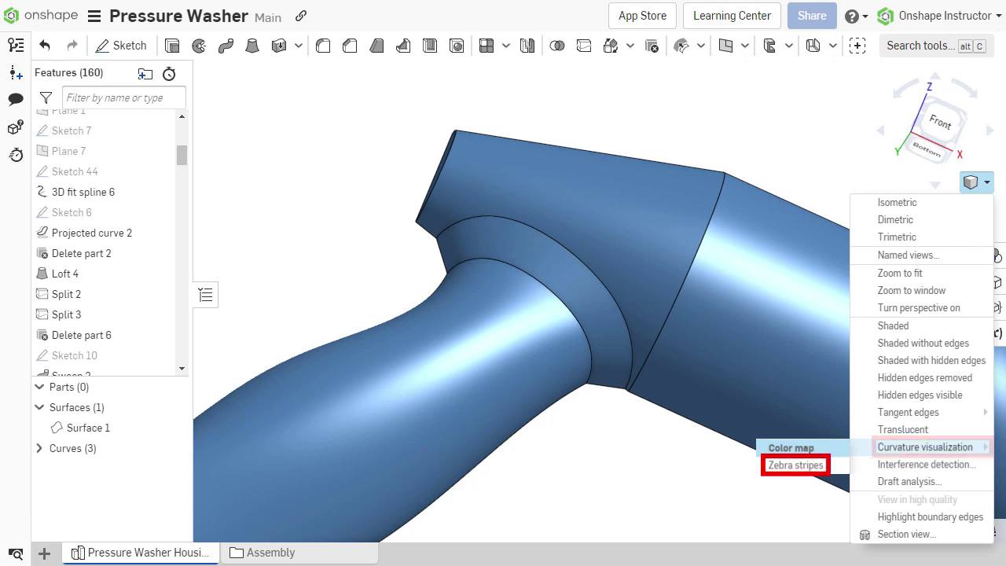
{"action": "left_click", "coordinate": [796, 465]}
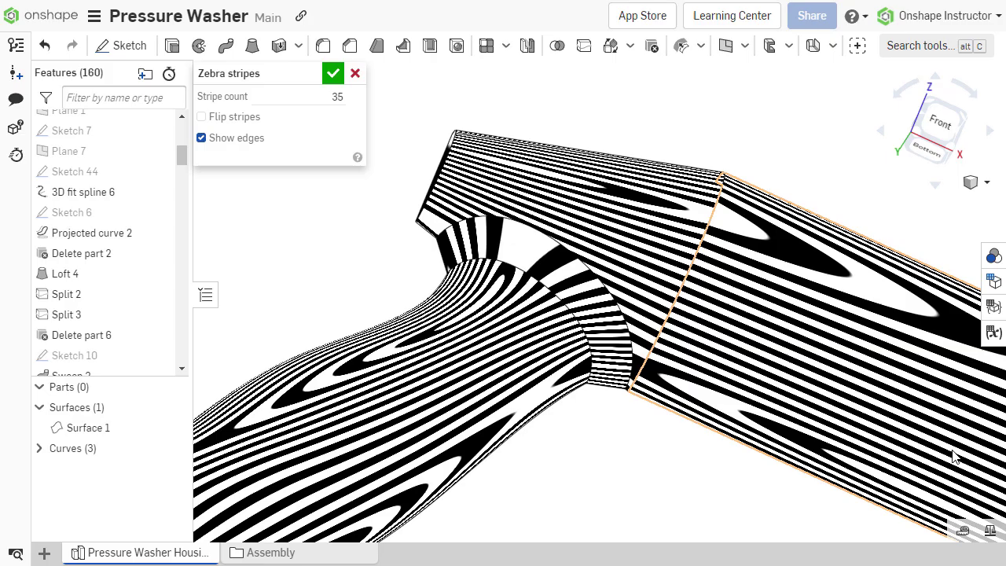
{"action": "right_click_drag", "start_coordinate": [651, 485], "coordinate": [585, 443]}
{"action": "scroll", "coordinate": [587, 443], "scroll_direction": "up", "scroll_amount": 3}
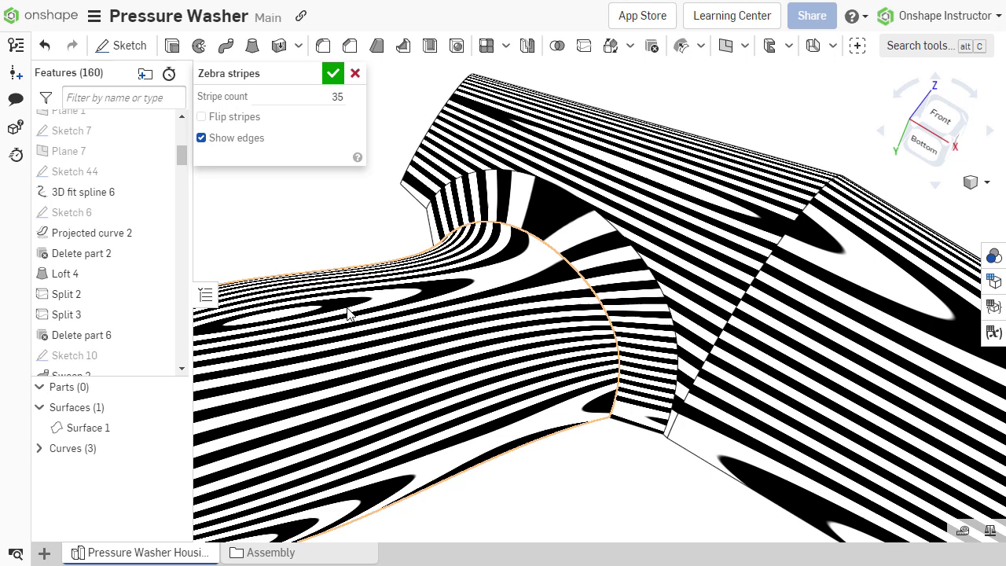
- Try a zebra stripe count of 45 and return the count to 35
{"action": "left_click", "coordinate": [337, 96]}
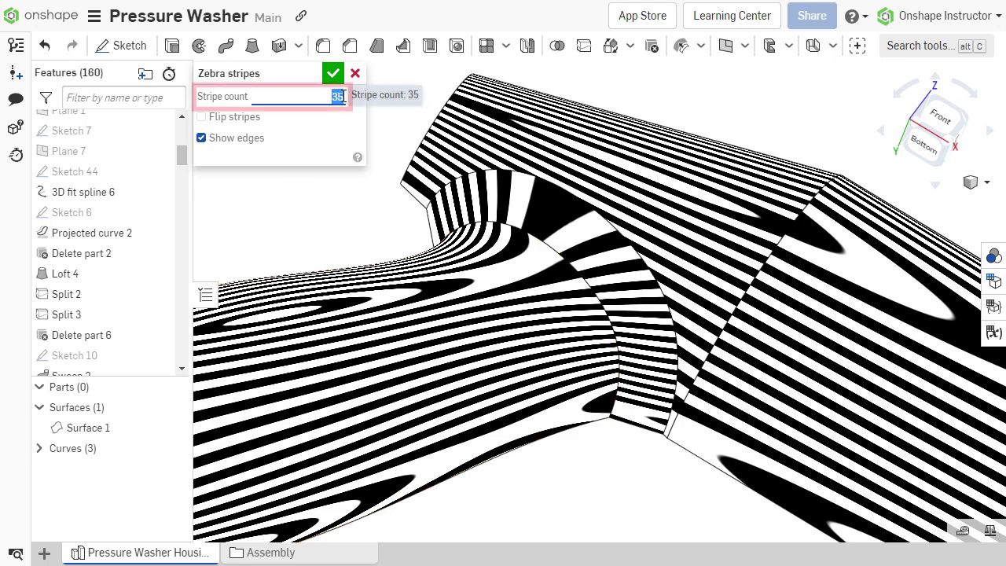
{"action": "type", "text": "45"}
{"action": "key", "text": "Return"}
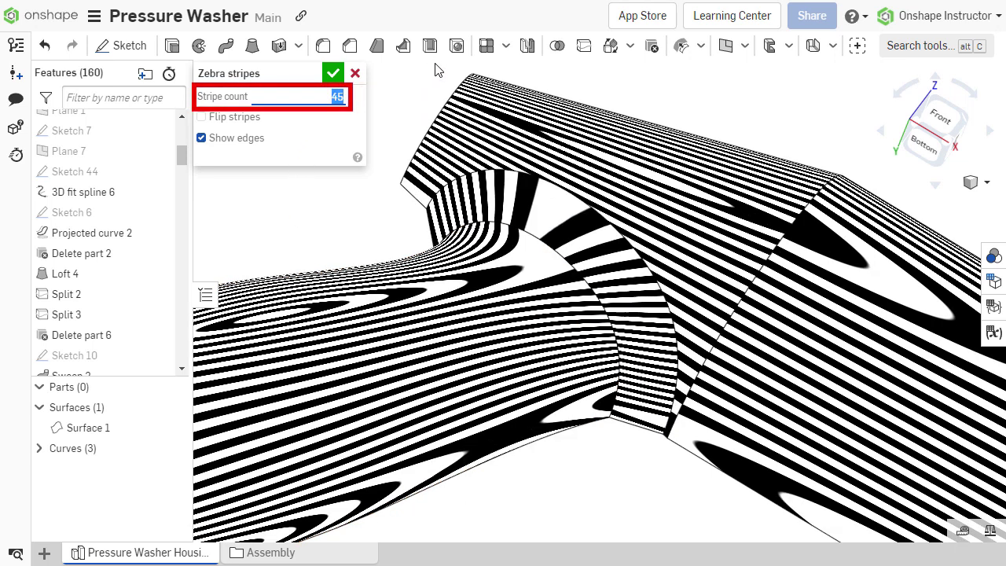
{"action": "key", "text": "Return"}
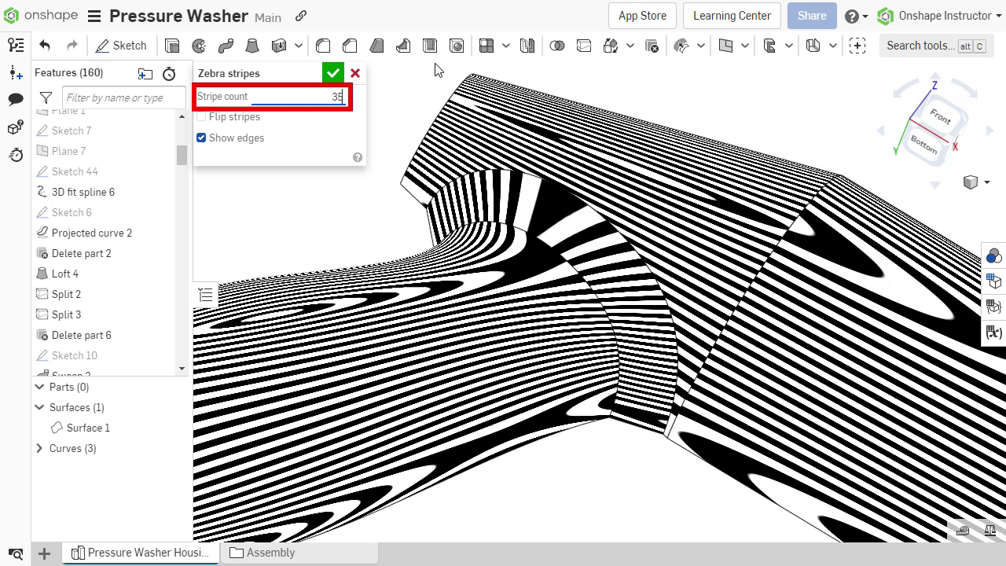
{"action": "key", "text": "Return"}
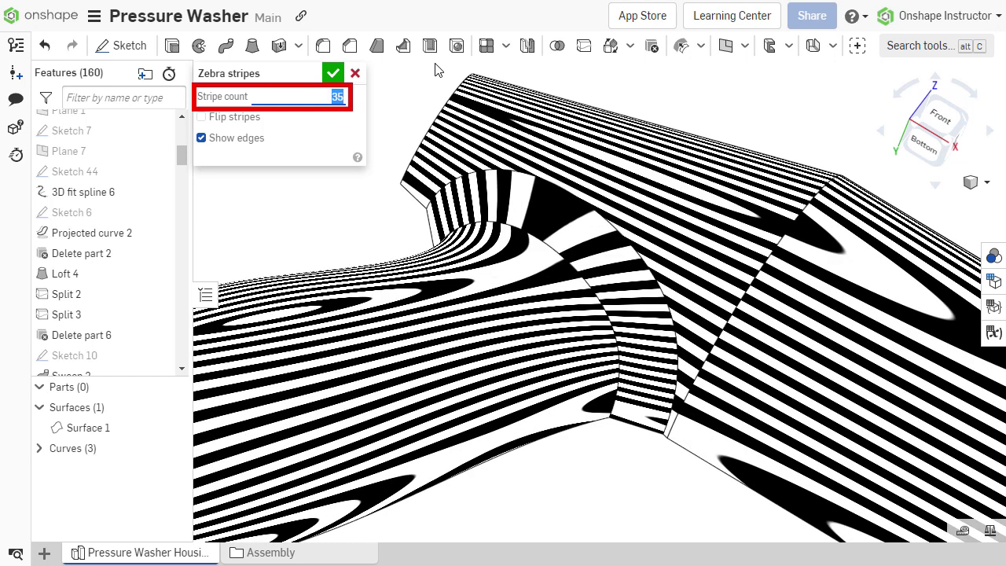
- Flip the direction of the zebra stripes on the pressure washer housing
{"action": "left_click", "coordinate": [201, 117]}
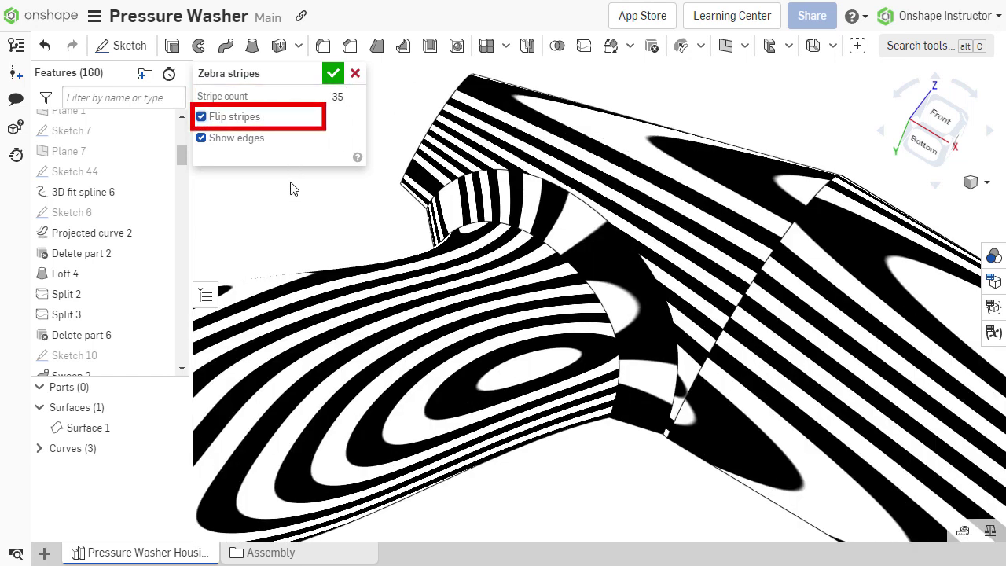
- Unflip the zebra stripes, try hiding the model edges, and apply the stripes with edges shown
{"action": "left_click", "coordinate": [201, 116]}
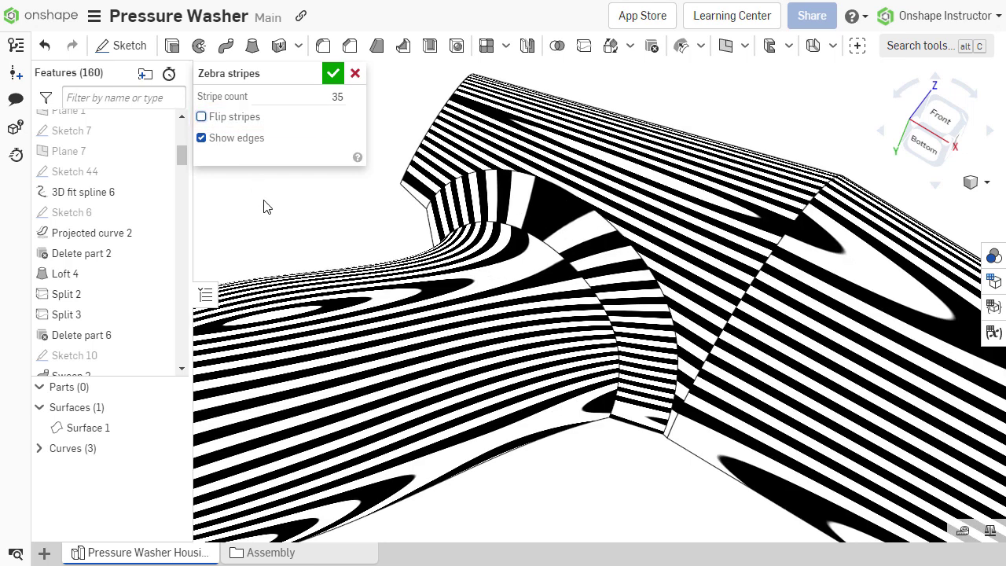
{"action": "left_click", "coordinate": [202, 138]}
{"action": "left_click", "coordinate": [201, 139]}
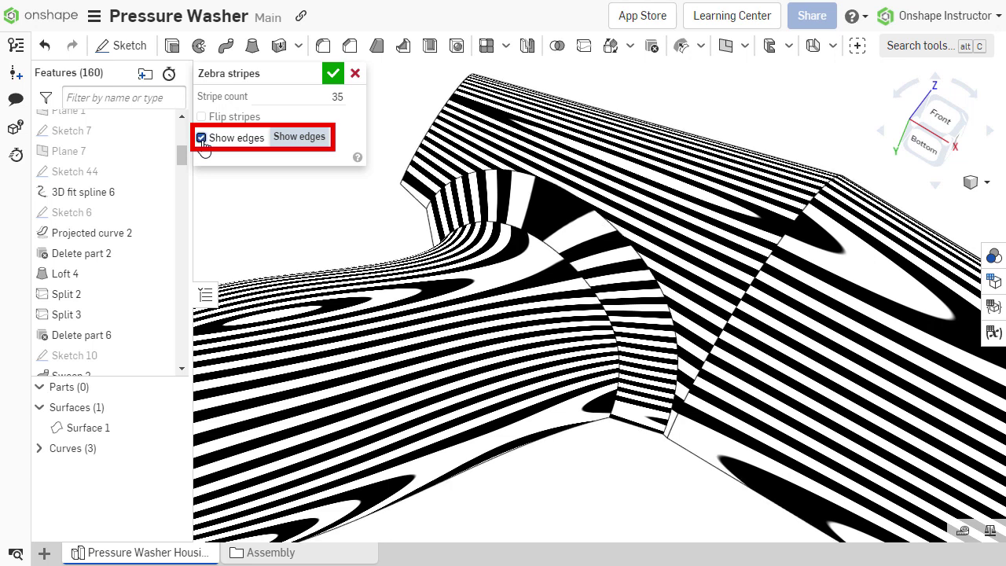
{"action": "left_click", "coordinate": [201, 138]}
{"action": "left_click", "coordinate": [202, 138]}
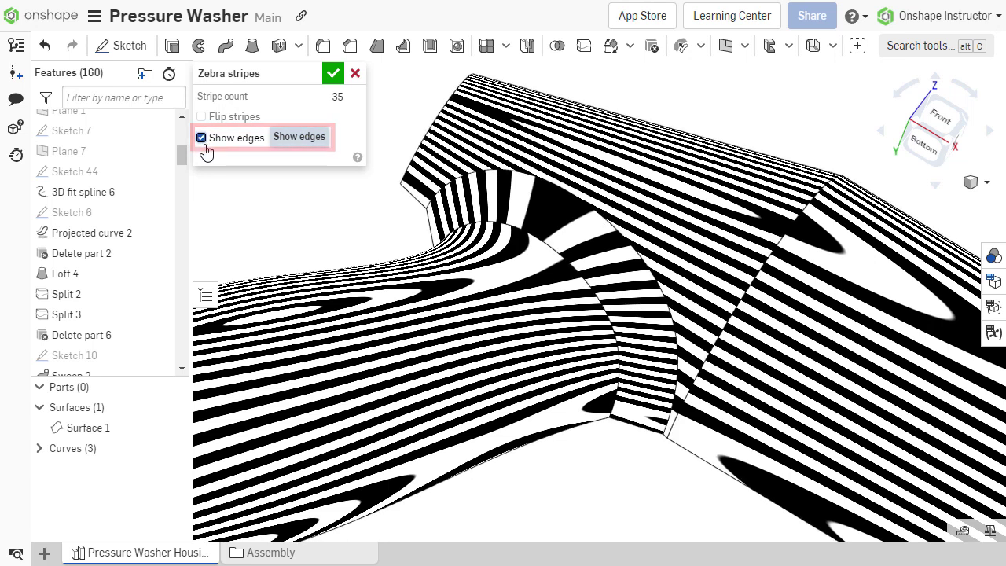
{"action": "left_click", "coordinate": [332, 74]}
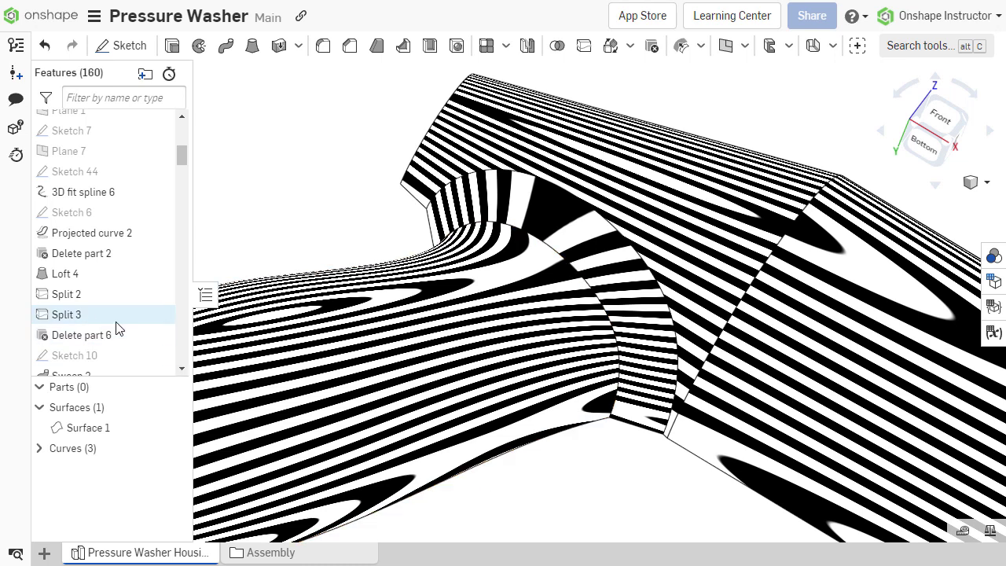
- Open the Loft 5 feature for editing and set its start profile condition to Match tangent
{"action": "scroll", "coordinate": [117, 328], "scroll_direction": "down", "scroll_amount": 1}
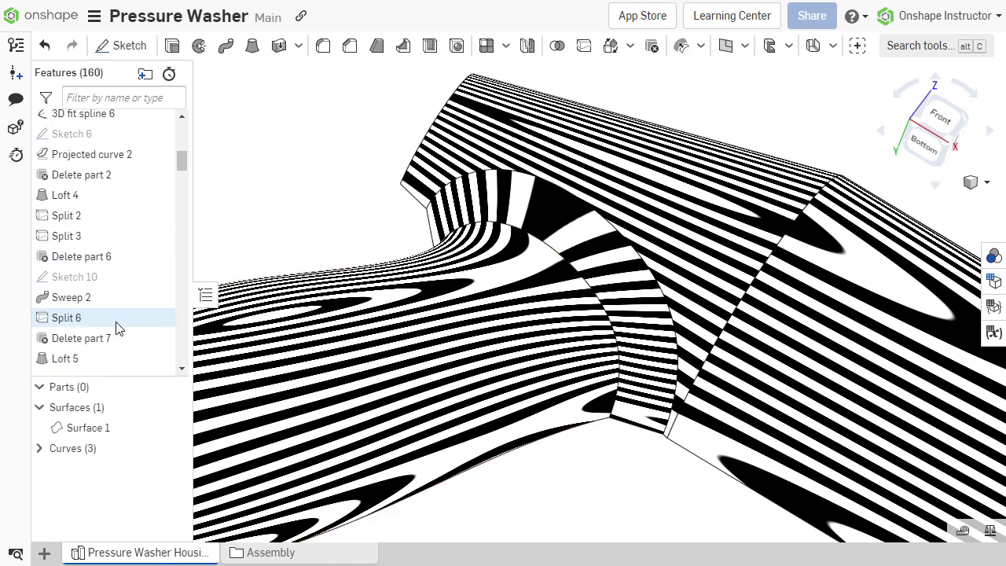
{"action": "right_click", "coordinate": [73, 368]}
{"action": "key", "text": "Escape"}
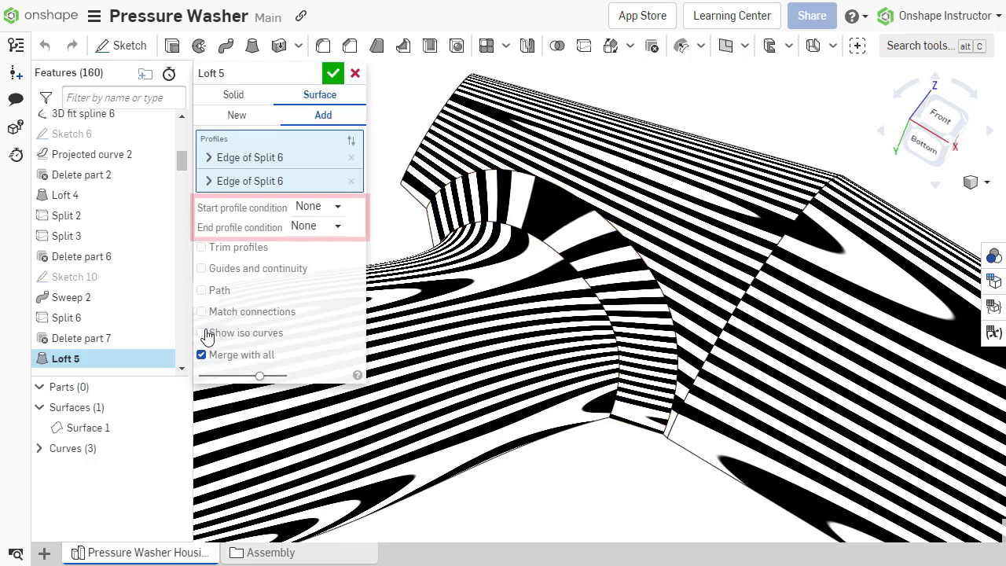
{"action": "mouse_move", "coordinate": [382, 207]}
{"action": "right_mouse_down"}
{"action": "mouse_move", "coordinate": [394, 225]}
{"action": "mouse_move", "coordinate": [378, 226]}
{"action": "right_mouse_up"}
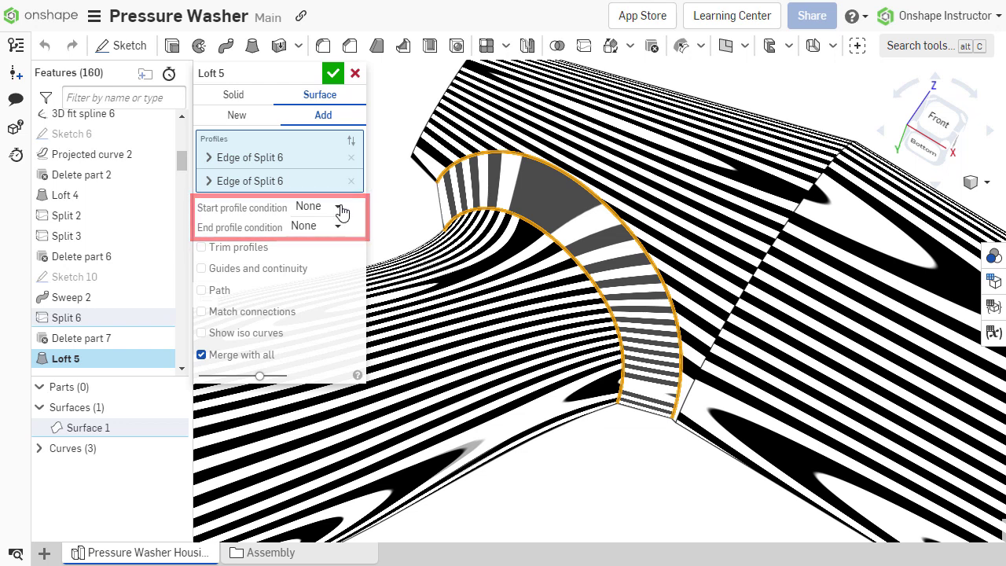
{"action": "left_click", "coordinate": [343, 206]}
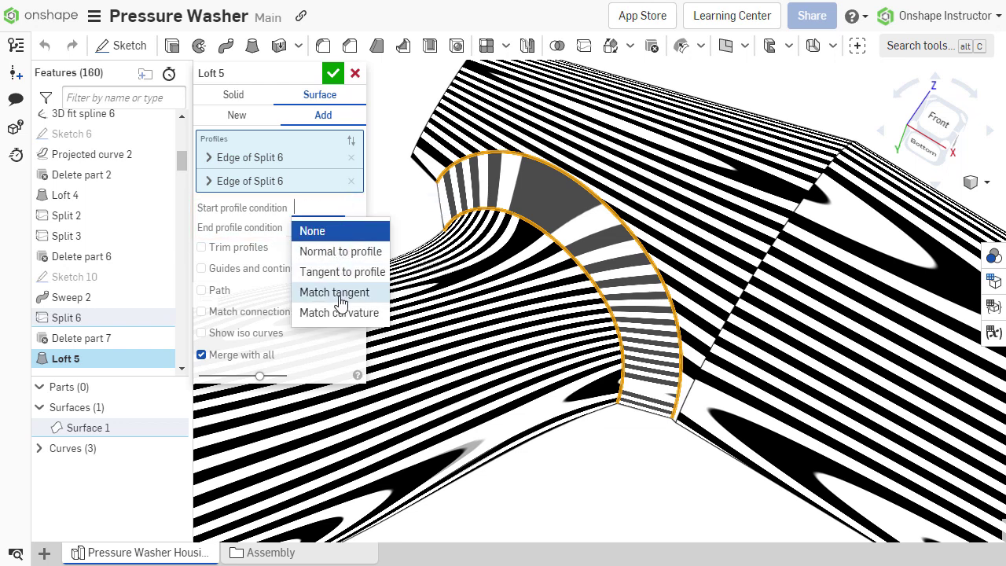
{"action": "left_click", "coordinate": [342, 294]}
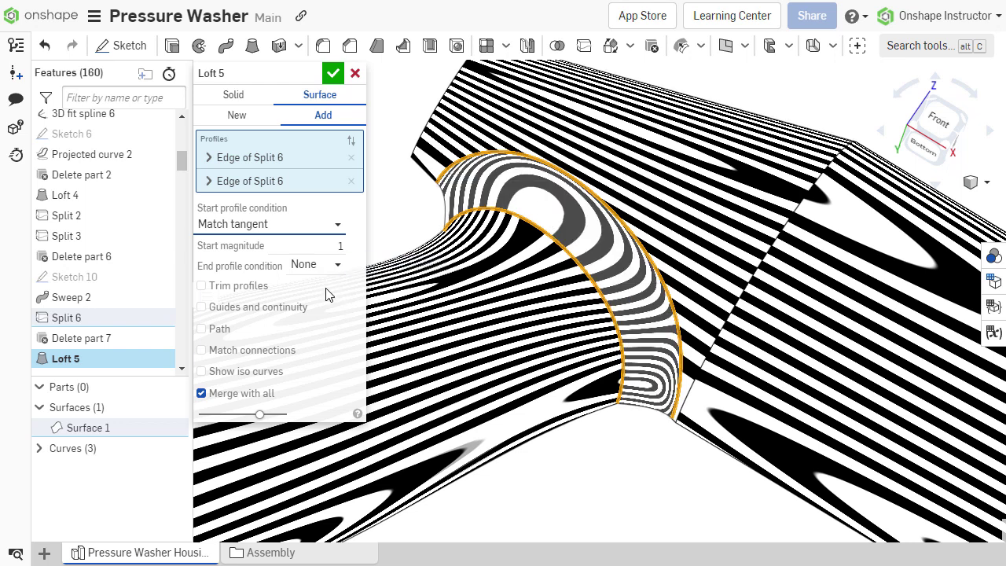
- Set the end profile condition of Loft 5 to Match curvature and change its start profile condition to Match curvature
{"action": "left_click", "coordinate": [332, 268]}
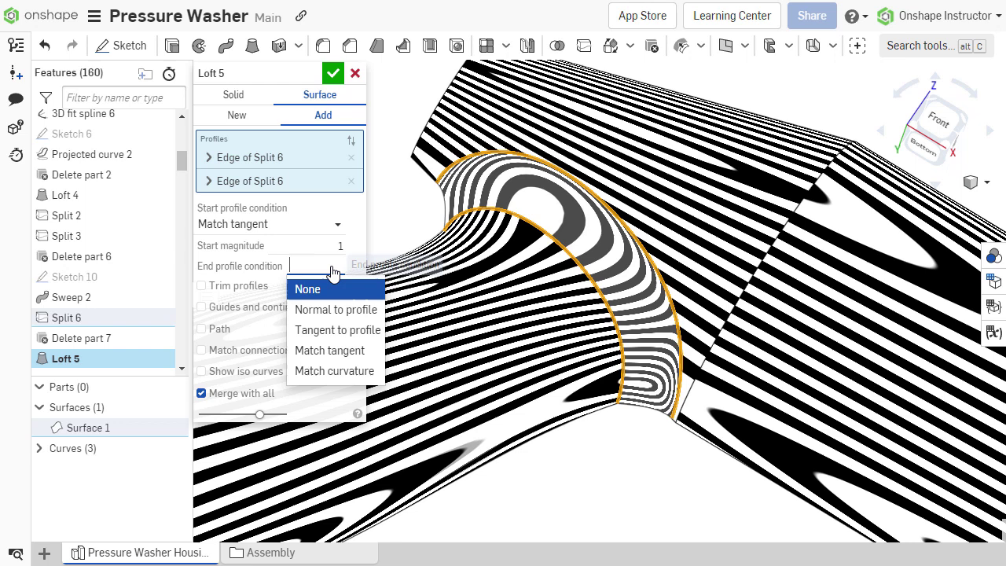
{"action": "left_click", "coordinate": [337, 373]}
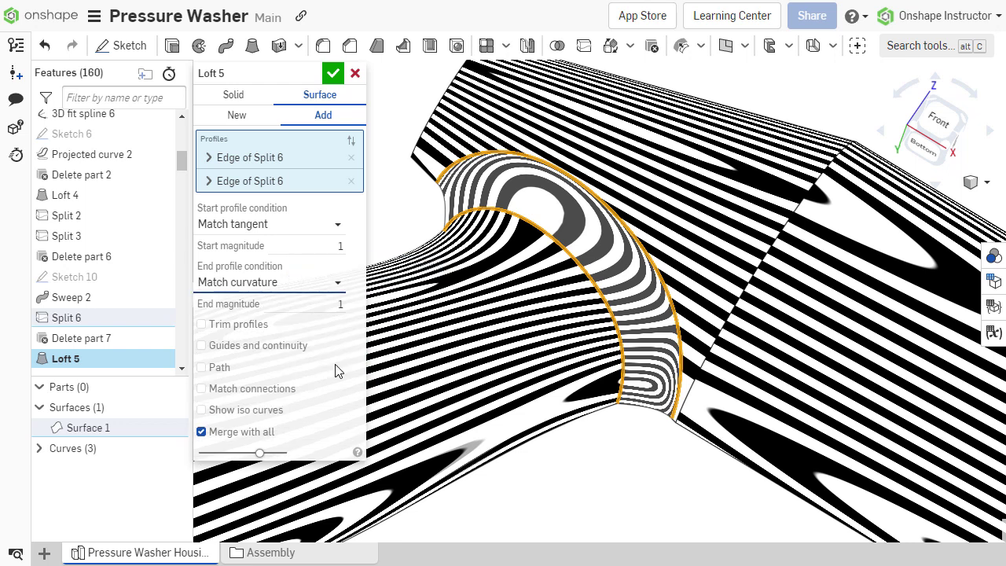
{"action": "left_click", "coordinate": [326, 227]}
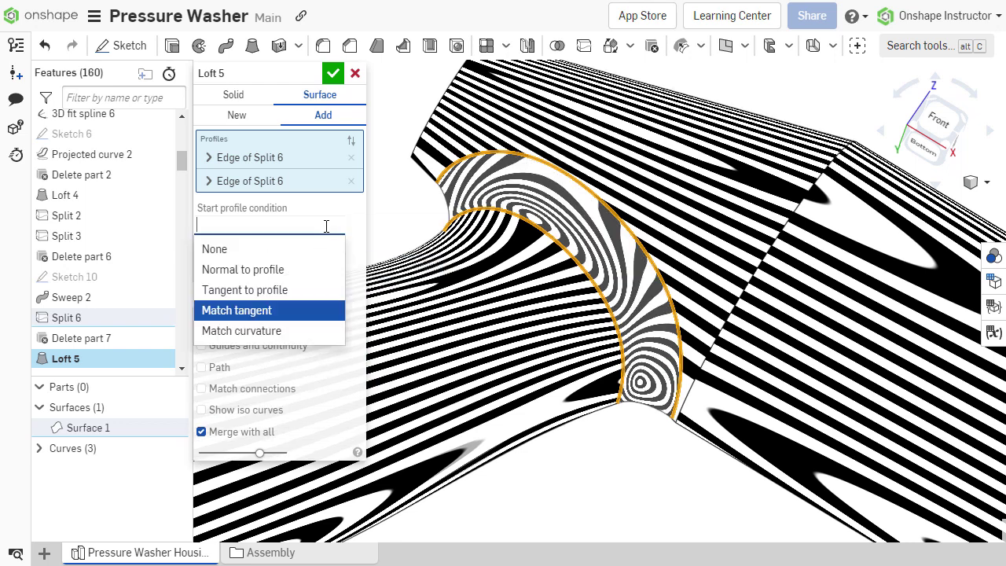
{"action": "left_click", "coordinate": [316, 329]}
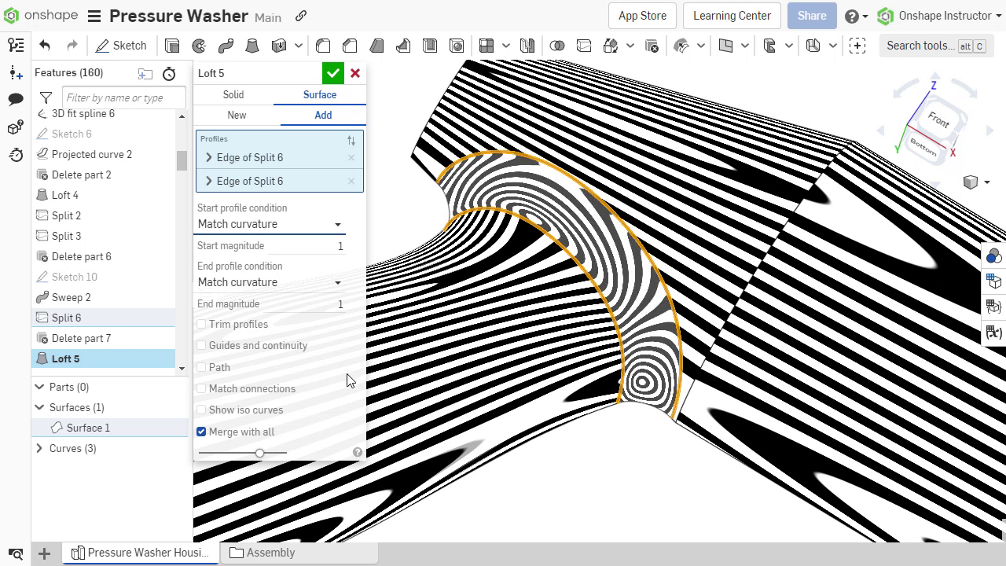